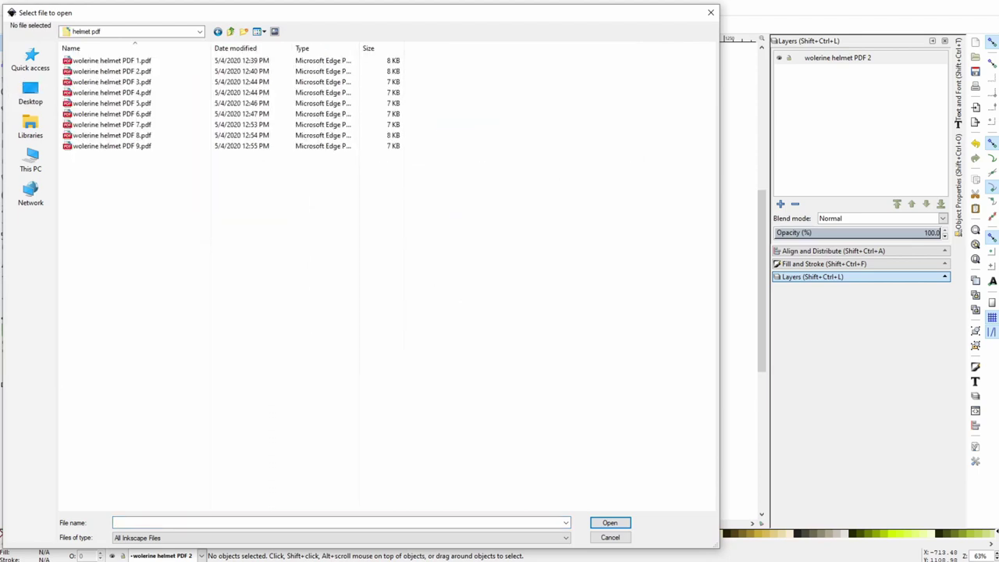
# - Open "wolerine helmet PDF 1.pdf" using the Internal import option with fonts replaced and images embedded
pyautogui.click(112, 60)
pyautogui.click(609, 522)
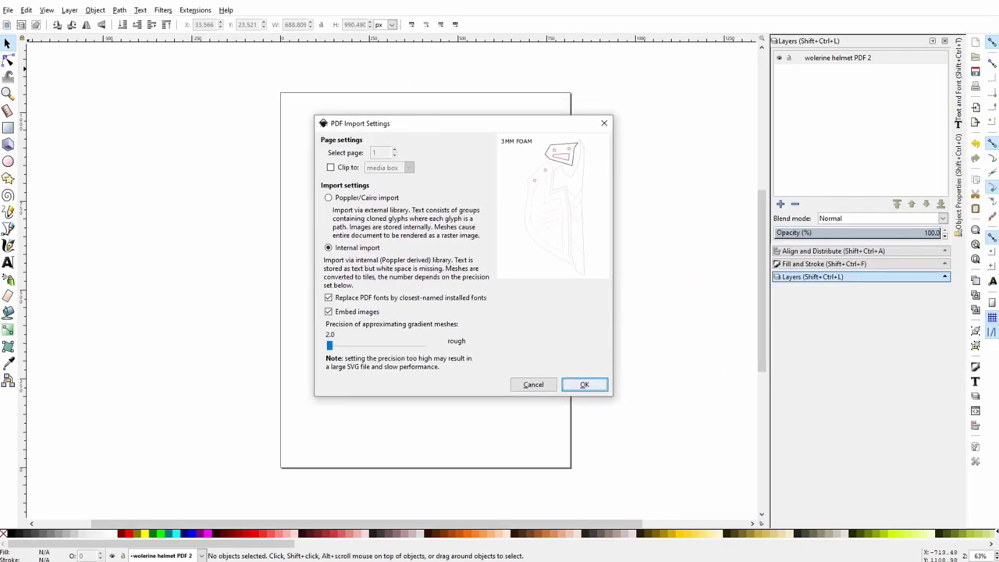
pyautogui.click(584, 384)
# - Review the document properties and the docked Align and Distribute, Fill and Stroke, and Layers dialogs
pyautogui.click(15, 21)
pyautogui.click(54, 203)
pyautogui.click(966, 271)
pyautogui.click(950, 324)
pyautogui.click(780, 198)
pyautogui.click(781, 211)
pyautogui.click(781, 224)
pyautogui.press('Up')
pyautogui.press('Up')
pyautogui.press('-')
pyautogui.click(760, 185)
pyautogui.rightClick(468, 269)
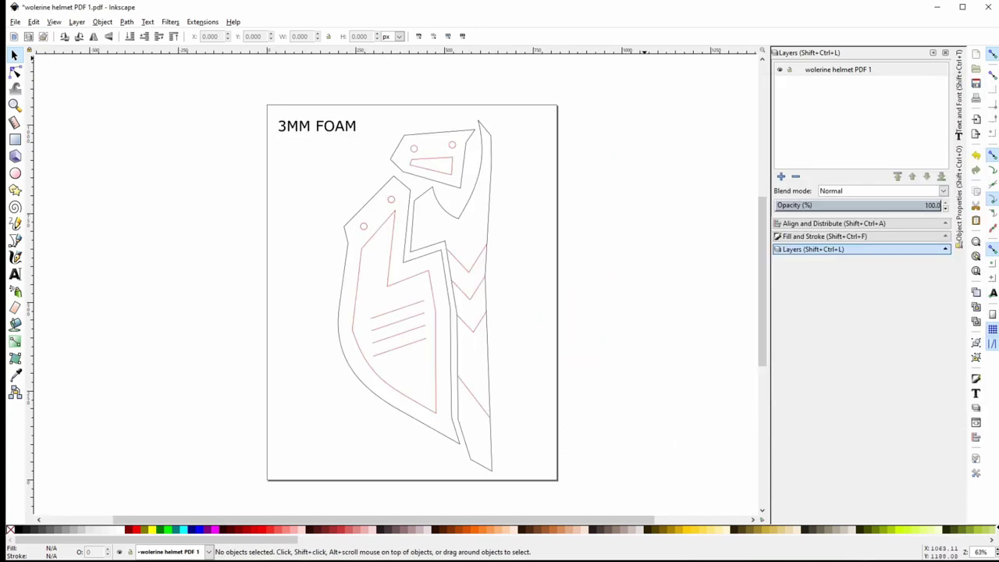
# - Bring in another template PDF from a different folder, accepting the PDF import settings
pyautogui.click(15, 21)
pyautogui.click(35, 132)
pyautogui.hotkey('alt', 'Up')
pyautogui.hotkey('alt', 'Up')
pyautogui.click(37, 105)
pyautogui.doubleClick(483, 100)
pyautogui.click(117, 83)
pyautogui.click(617, 534)
pyautogui.press('Return')
# - Move the imported template artwork sideways, then select all of the artwork and ungroup it
pyautogui.moveTo(410, 212)
pyautogui.mouseDown()
pyautogui.moveTo(626, 225)
pyautogui.moveTo(602, 225)
pyautogui.mouseUp()
pyautogui.hscroll(3, 398, 286)
pyautogui.press('-')
pyautogui.moveTo(200, 134); pyautogui.dragTo(679, 469)
pyautogui.click(102, 21)
pyautogui.click(117, 102)
# - Draw a long, thin rectangle near the upper part of the artwork and bring up its fill and stroke settings
pyautogui.scroll(-8, 317, 36)
pyautogui.scroll(-6, 317, 36)
pyautogui.scroll(2, 317, 36)
pyautogui.scroll(8, 317, 36)
pyautogui.press('r')
pyautogui.moveTo(256, 141); pyautogui.dragTo(412, 156)
pyautogui.hotkey('ctrl', 'shift', 'f')
pyautogui.click(803, 88)
# - Reposition the thin rectangle and reduce its width
pyautogui.click(14, 55)
pyautogui.scroll(-3, 236, 79)
pyautogui.moveTo(271, 81); pyautogui.dragTo(263, 59)
pyautogui.moveTo(408, 61); pyautogui.dragTo(375, 61)
# - Adjust the document properties and trim the rectangle's width slightly further
pyautogui.click(15, 22)
pyautogui.click(55, 204)
pyautogui.click(827, 128)
pyautogui.click(827, 181)
pyautogui.click(836, 74)
pyautogui.moveTo(378, 61); pyautogui.dragTo(371, 61)
# - Select the whole artwork and enlarge it from its upper-right corner
pyautogui.scroll(2, 371, 61)
pyautogui.moveTo(196, 84); pyautogui.dragTo(584, 375)
pyautogui.moveTo(572, 94); pyautogui.dragTo(606, 63)
pyautogui.scroll(-1, 397, 286)
pyautogui.click(313, 39)
pyautogui.scroll(-1, 421, 245)
pyautogui.scroll(2, 421, 281)
pyautogui.press('Escape')
# - Ungroup the template artwork and clear the selection
pyautogui.click(481, 312)
pyautogui.click(103, 22)
pyautogui.click(178, 114)
pyautogui.press('Escape')
pyautogui.click(363, 258)
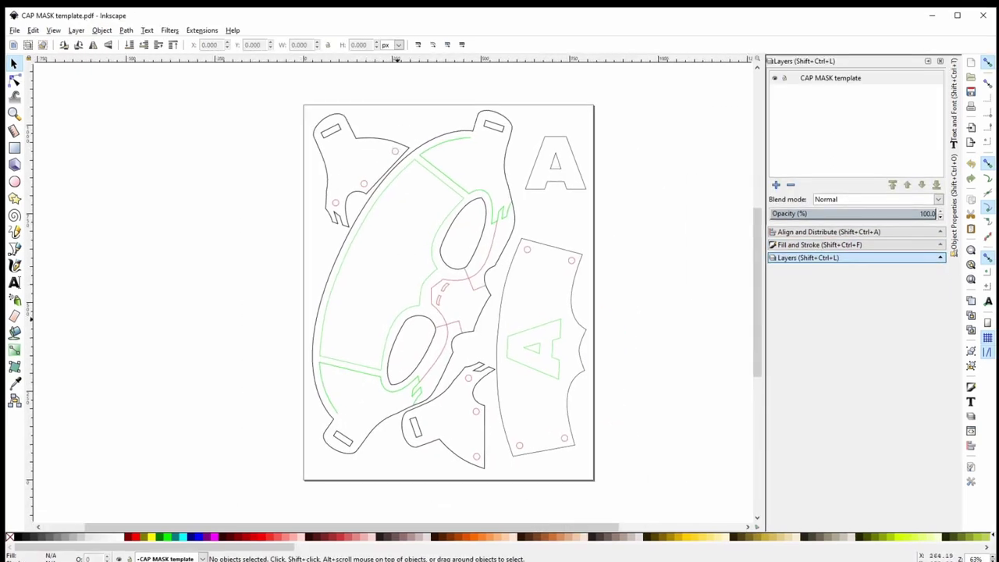
pyautogui.press('+')
pyautogui.press('-')
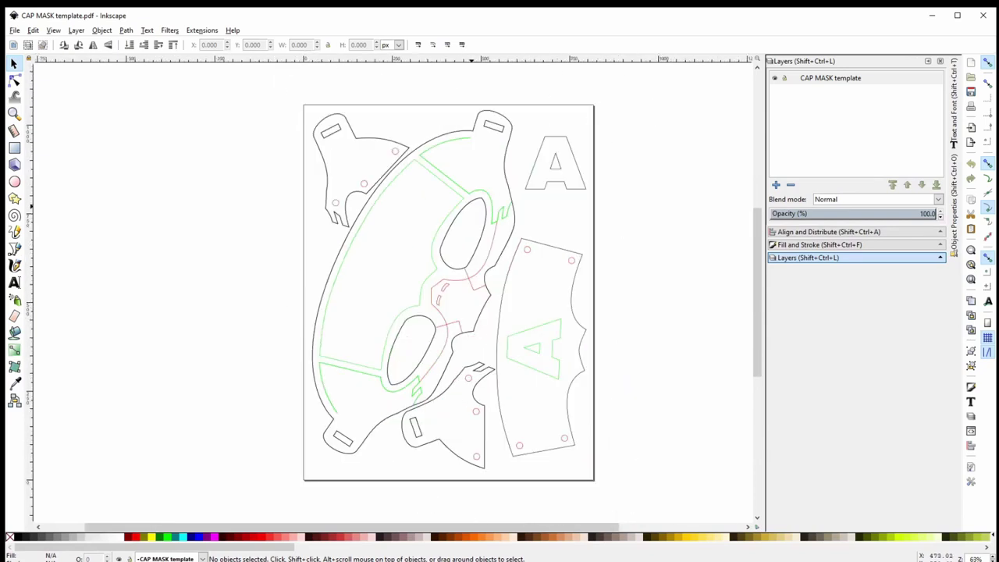